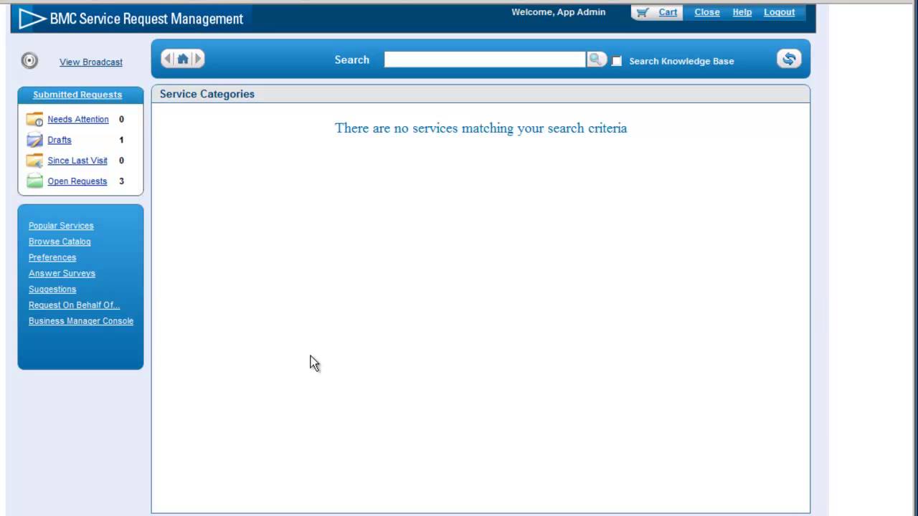
# Check the service catalog and popular services, and list all request definitions in the Service Catalog Manager Console.
pyautogui.click(72, 241)
pyautogui.click(73, 226)
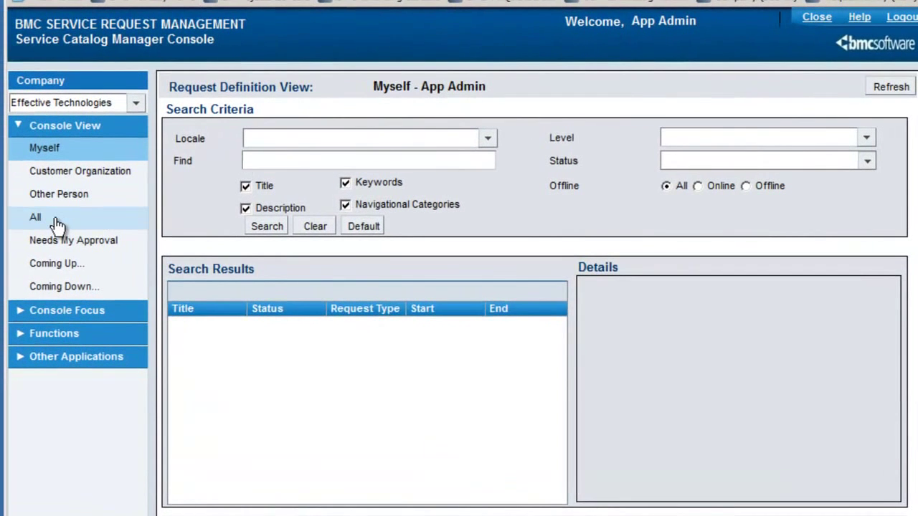
pyautogui.click(40, 216)
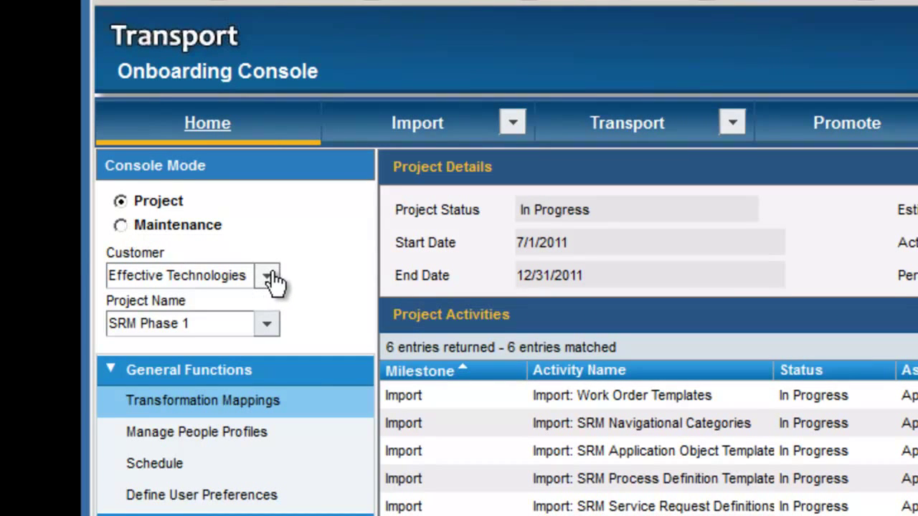
# Choose the SRM Phase 1 project and view all its activities, returning to only those assigned to the current account.
pyautogui.click(268, 324)
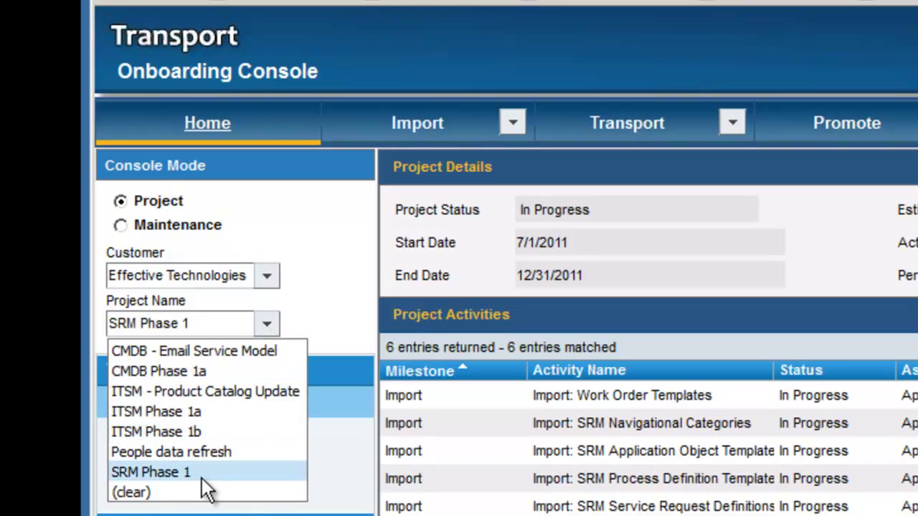
pyautogui.click(201, 474)
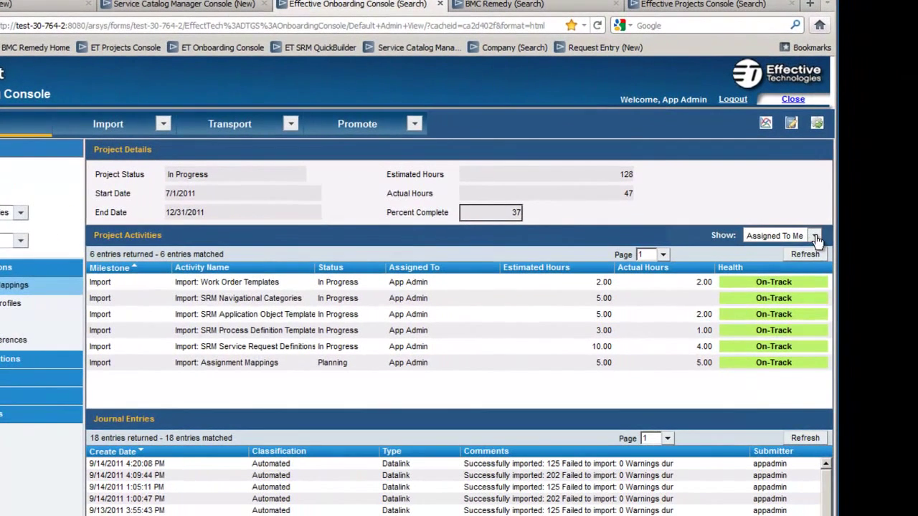
pyautogui.click(885, 242)
pyautogui.click(788, 261)
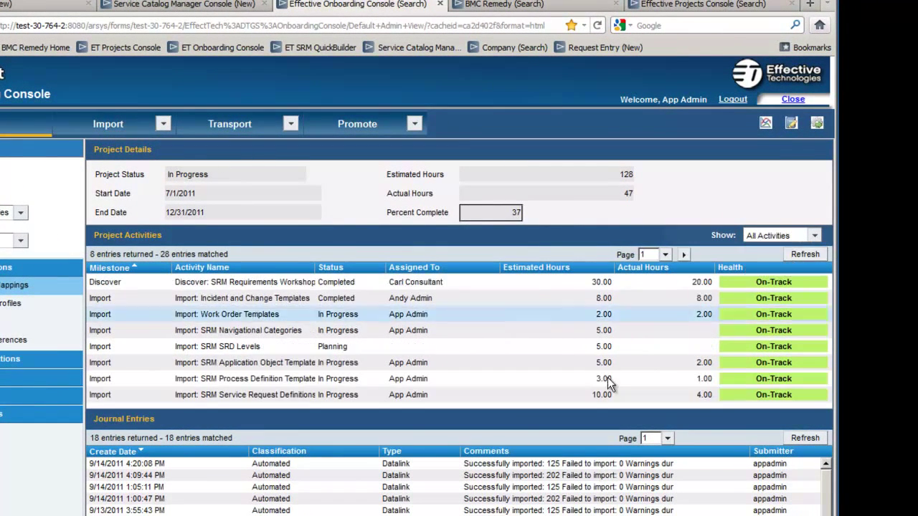
pyautogui.click(813, 237)
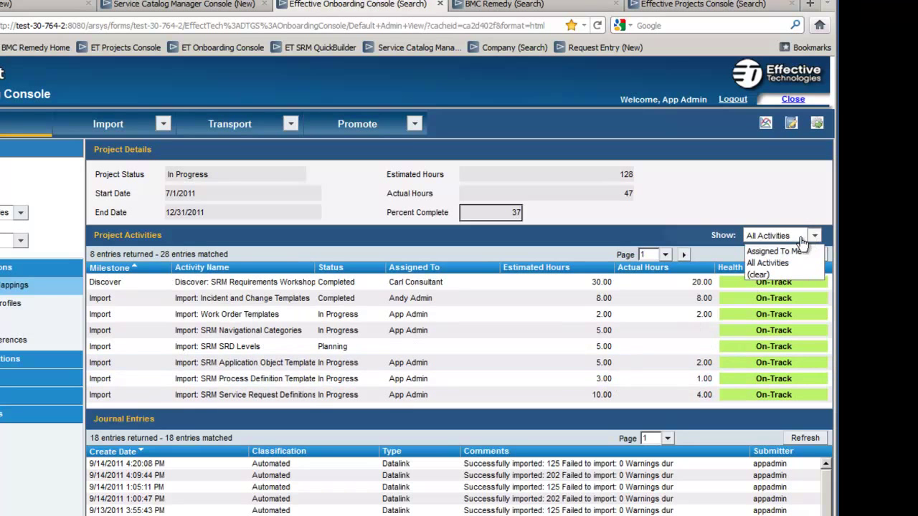
pyautogui.click(784, 252)
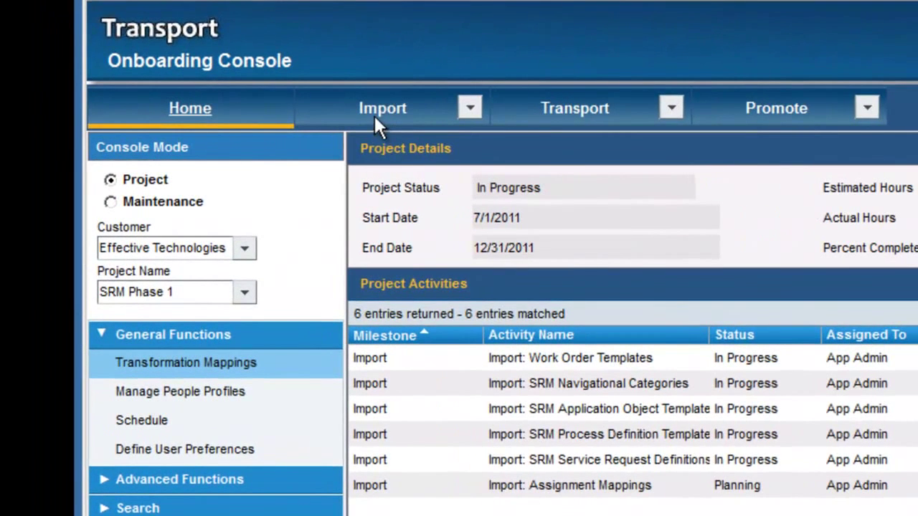
# Open the SRM data import and load the Navigational Category data type.
pyautogui.click(472, 109)
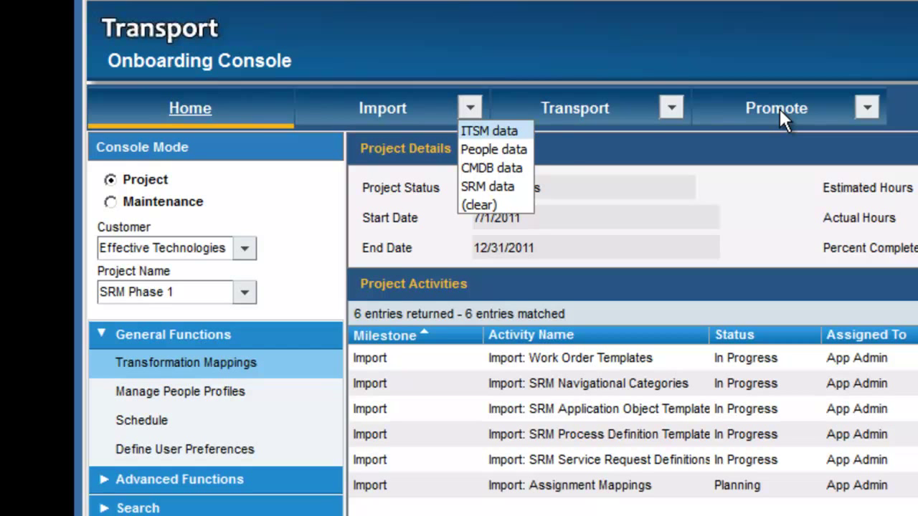
pyautogui.click(505, 184)
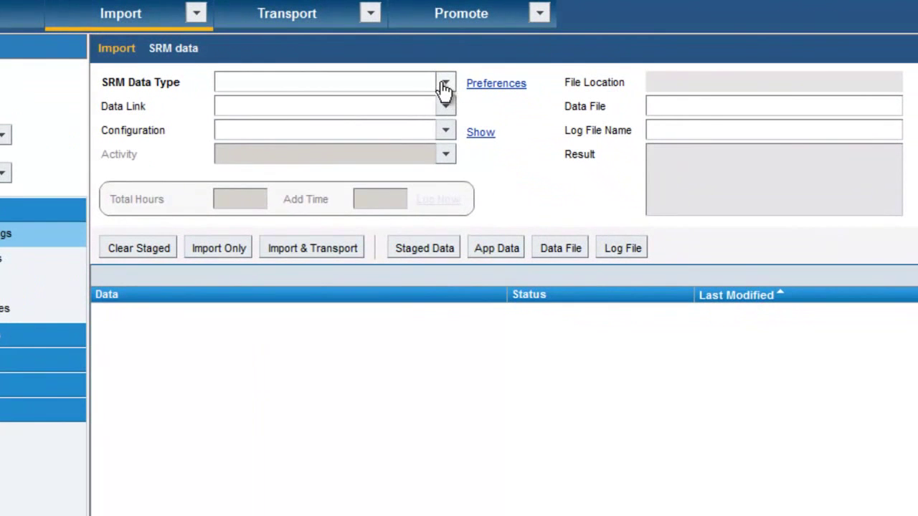
pyautogui.click(445, 86)
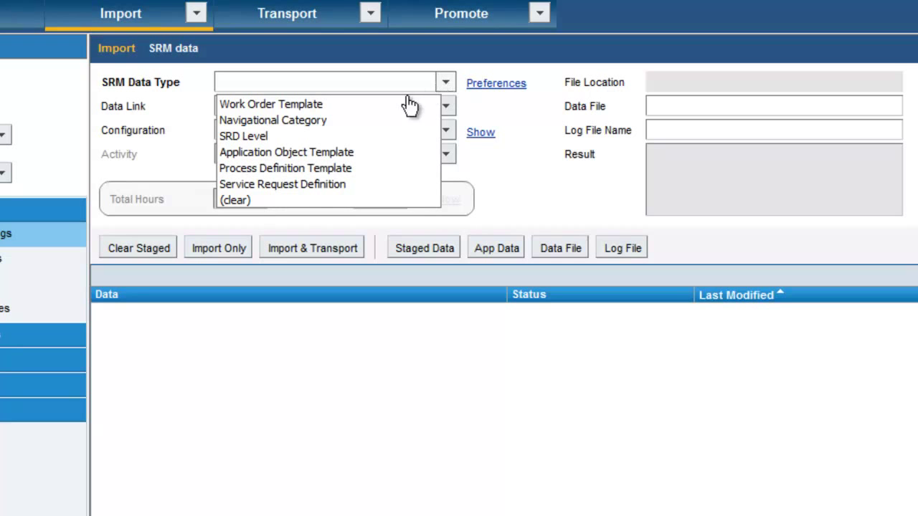
pyautogui.click(372, 117)
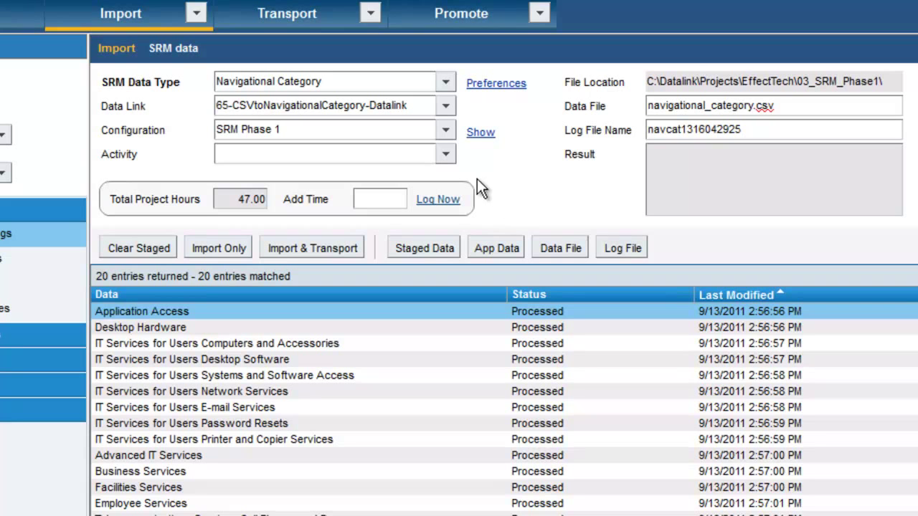
# Set the SRM data type to Service Request Definition and the activity to Import: SRM Service Request Definitions.
pyautogui.click(445, 84)
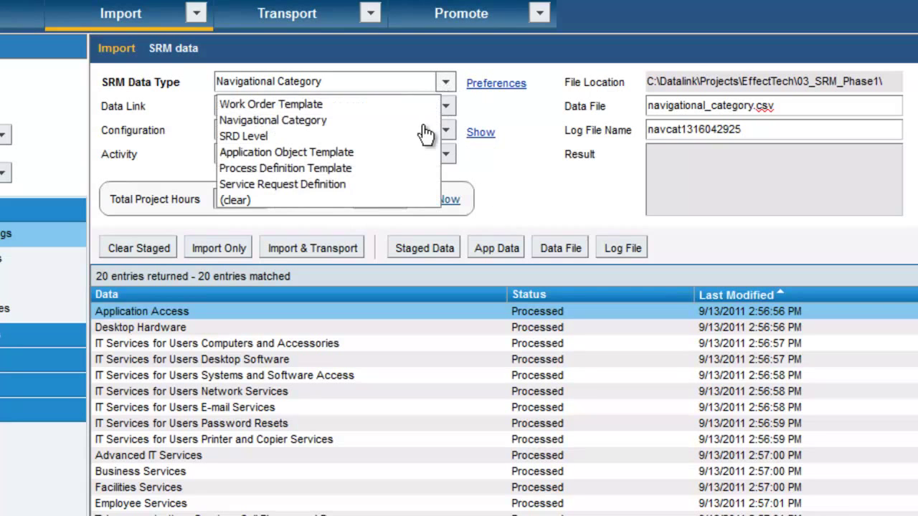
pyautogui.click(338, 180)
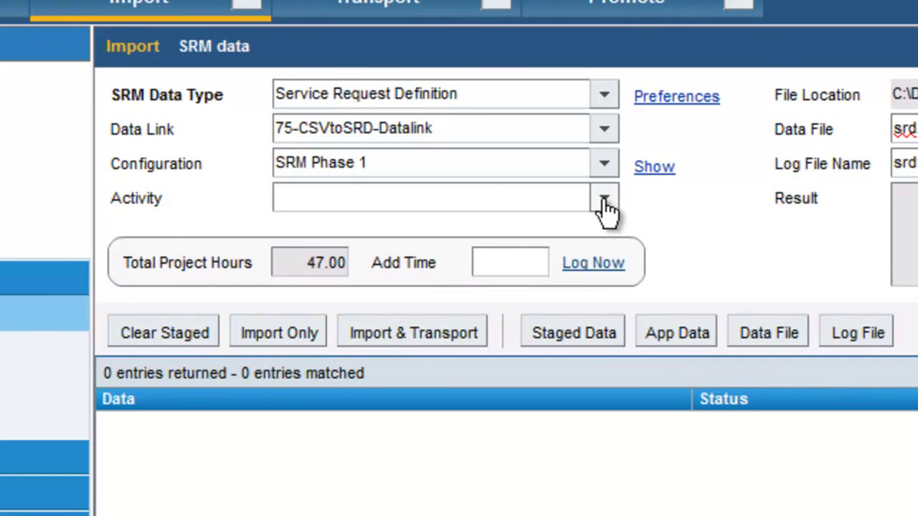
pyautogui.click(604, 201)
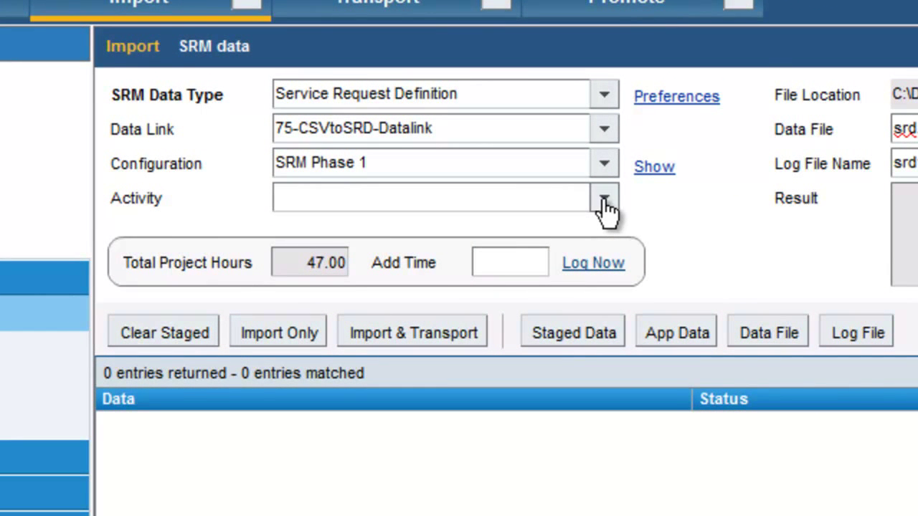
pyautogui.moveTo(554, 251)
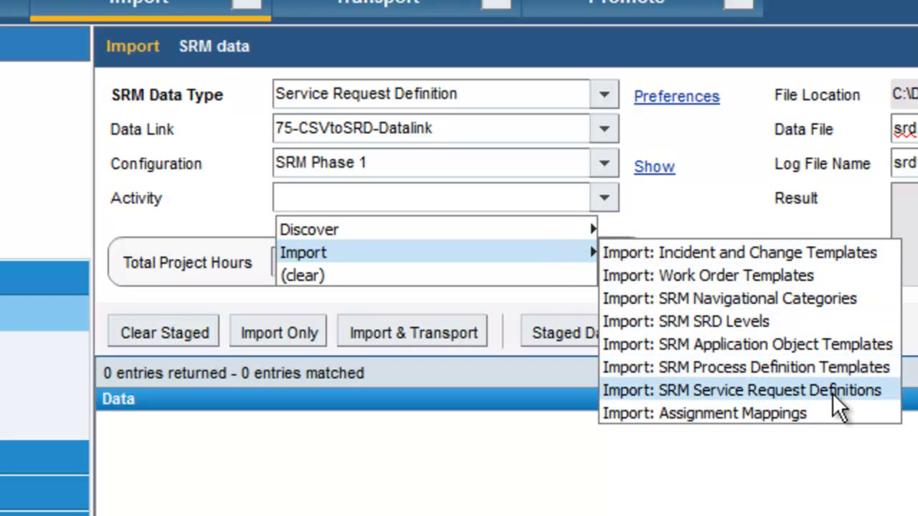
pyautogui.click(833, 394)
# Add 2 hours to the selected import activity and log the time.
pyautogui.click(531, 264)
pyautogui.write('2')
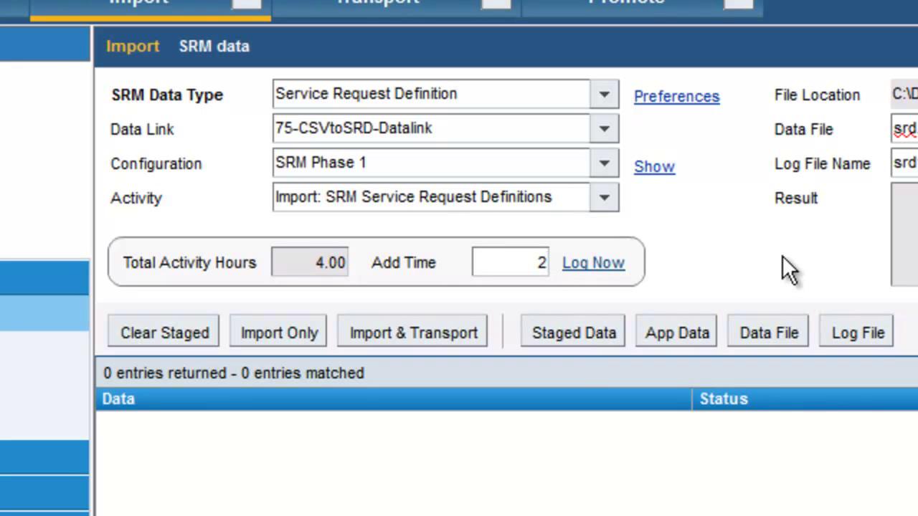
pyautogui.click(616, 265)
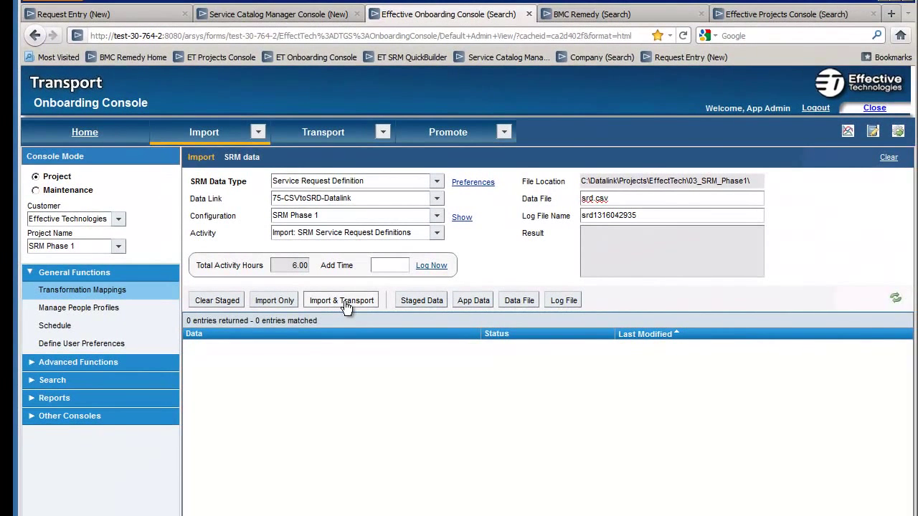
# Switch to the Service Catalog Manager Console and refresh the list of all request definitions repeatedly to follow the import.
pyautogui.click(287, 14)
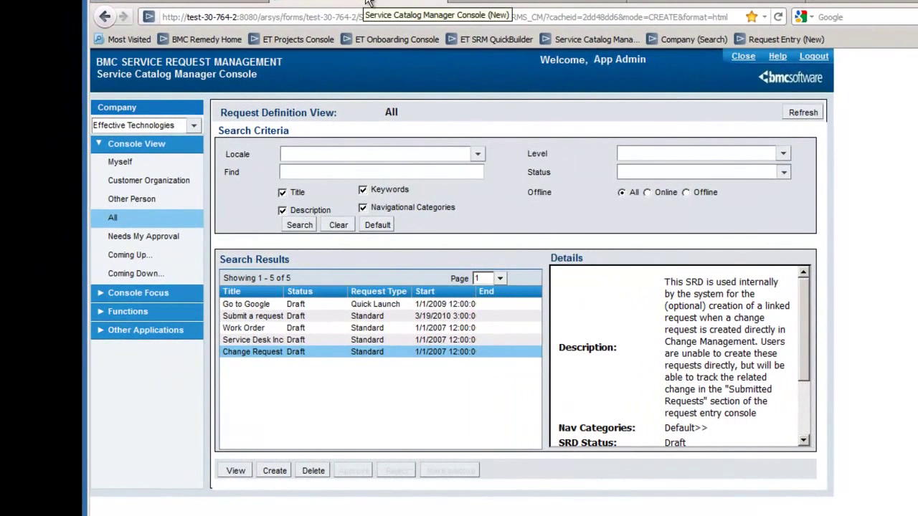
pyautogui.click(804, 113)
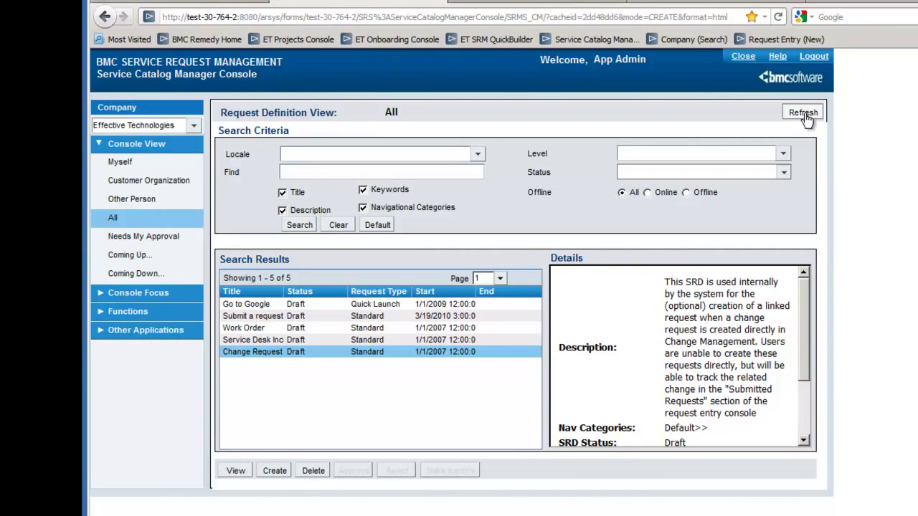
pyautogui.click(804, 115)
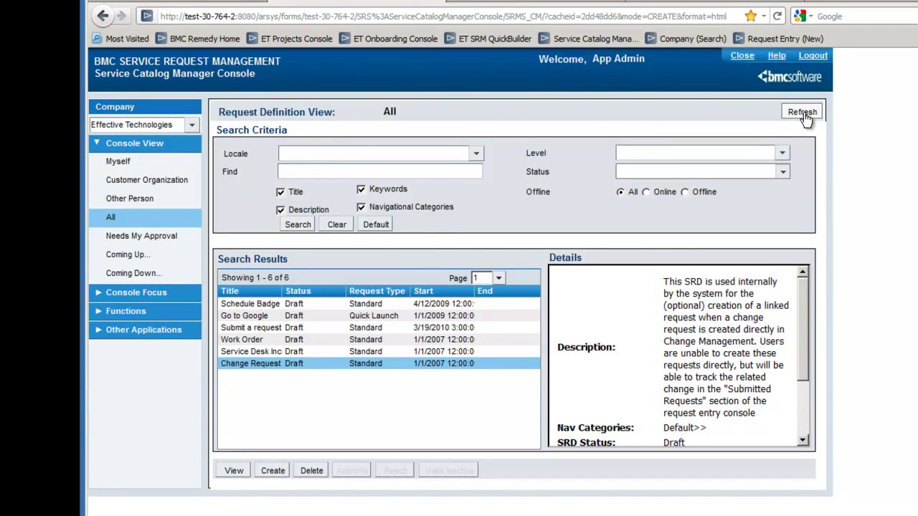
pyautogui.click(804, 113)
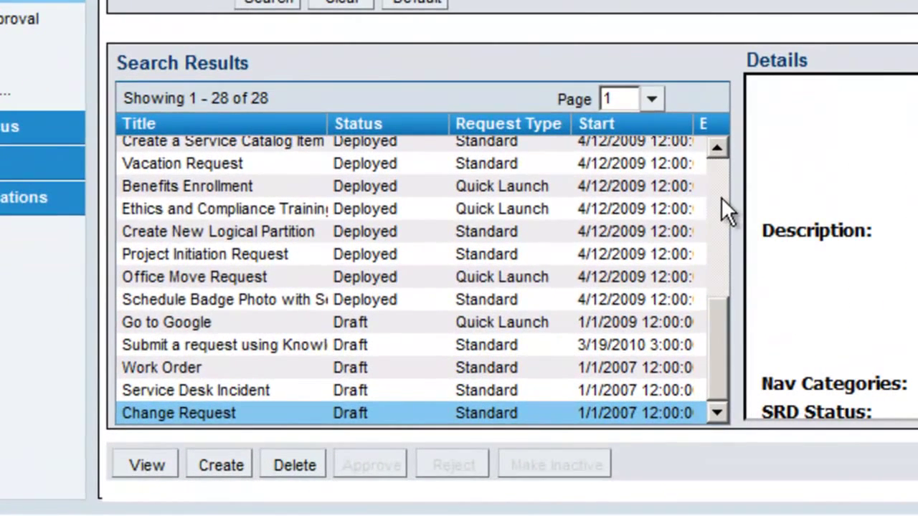
# Widen the Title column of the request definition search results to read the full names from the first entry.
pyautogui.click(719, 180)
pyautogui.click(719, 175)
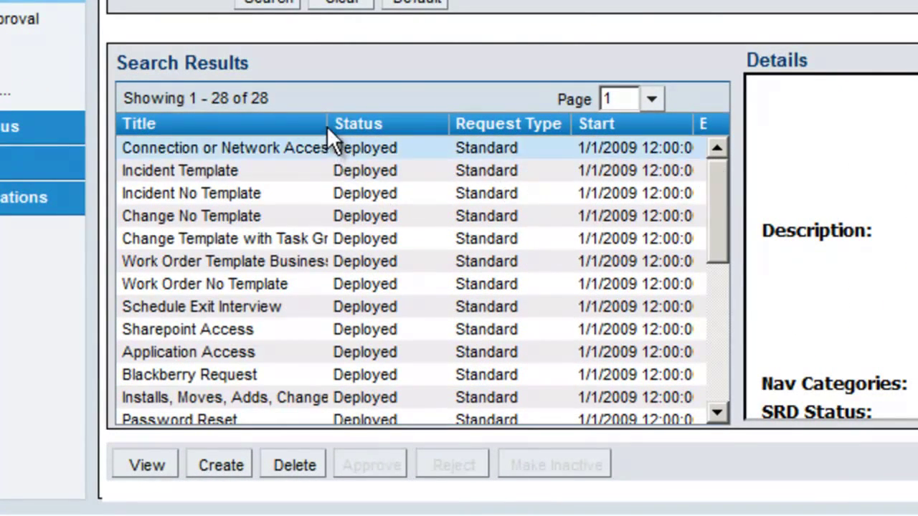
pyautogui.moveTo(326, 122); pyautogui.dragTo(382, 122)
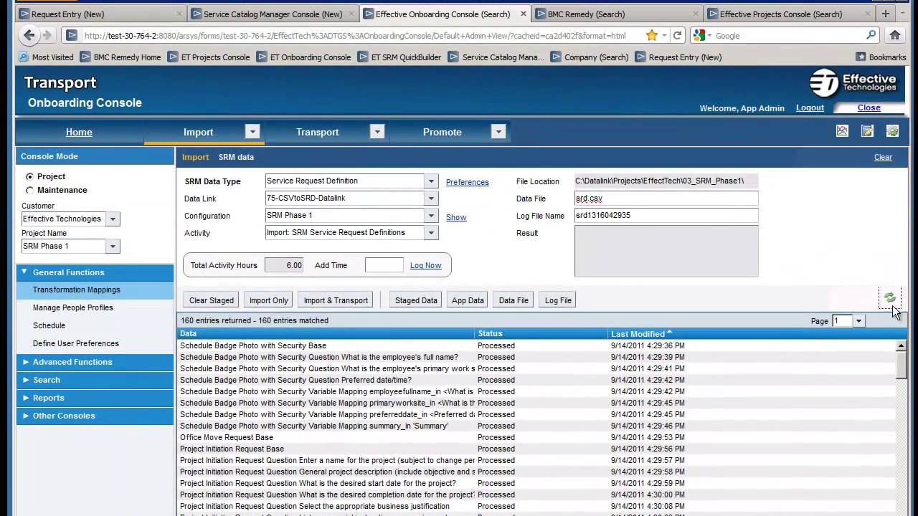
# Refresh the staged Service Request Definition data in the Onboarding Console and review the status of the records.
pyautogui.click(890, 297)
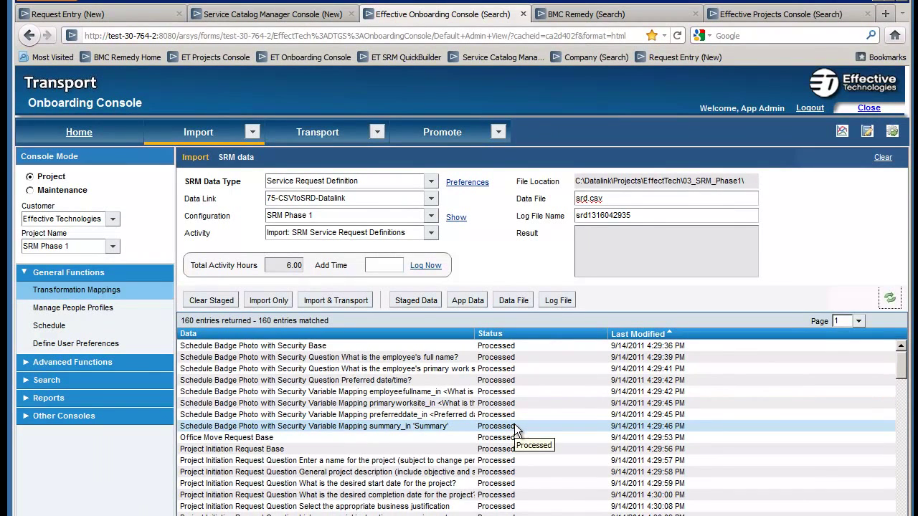
pyautogui.scroll(-2, 903, 391)
pyautogui.moveTo(902, 391); pyautogui.dragTo(903, 515)
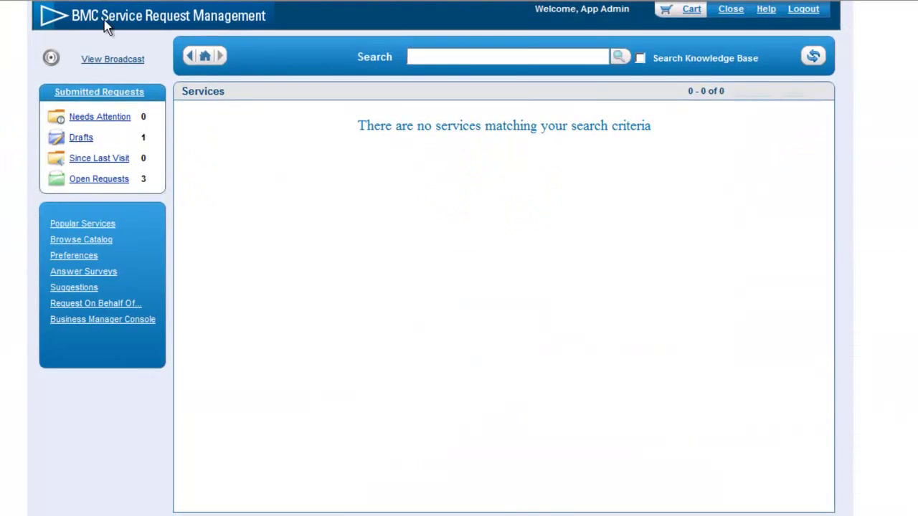
# Browse the Application Access services in the catalog, and open SRD Sample 4 With Conditional Questions from Desktop Hardware.
pyautogui.click(98, 242)
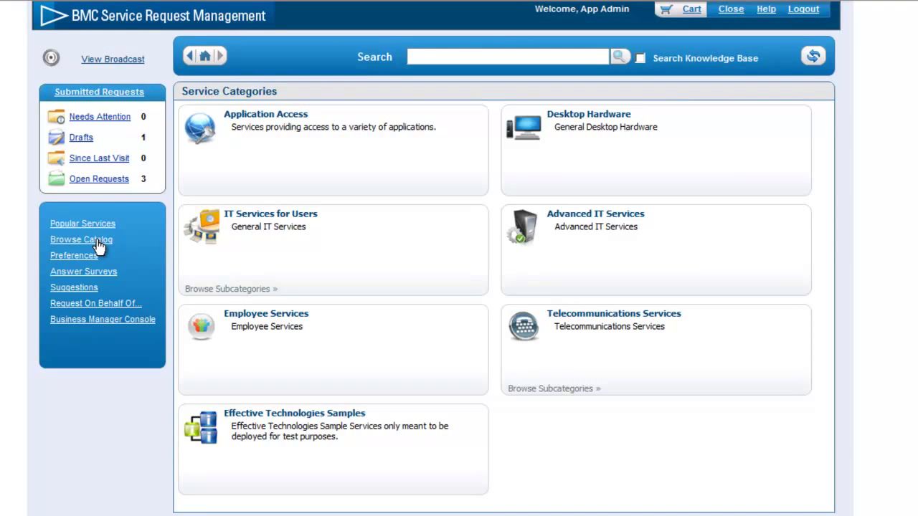
pyautogui.click(244, 119)
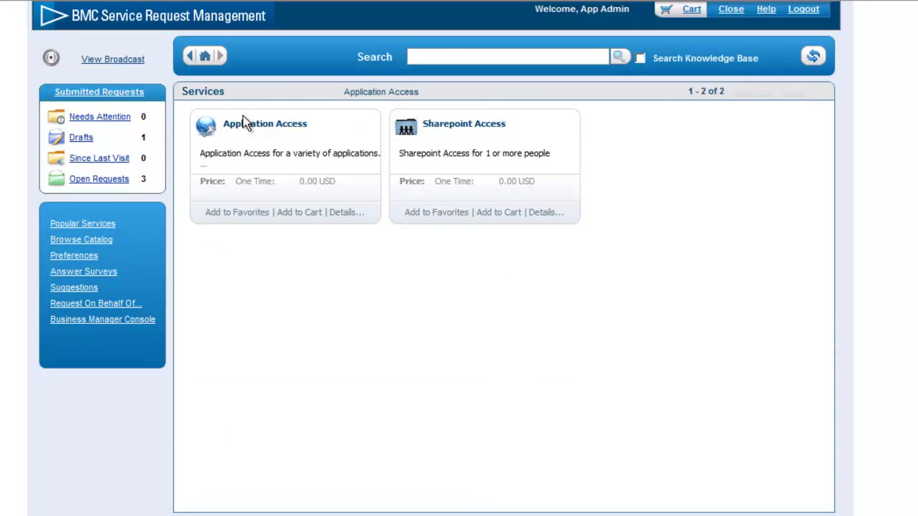
pyautogui.click(102, 243)
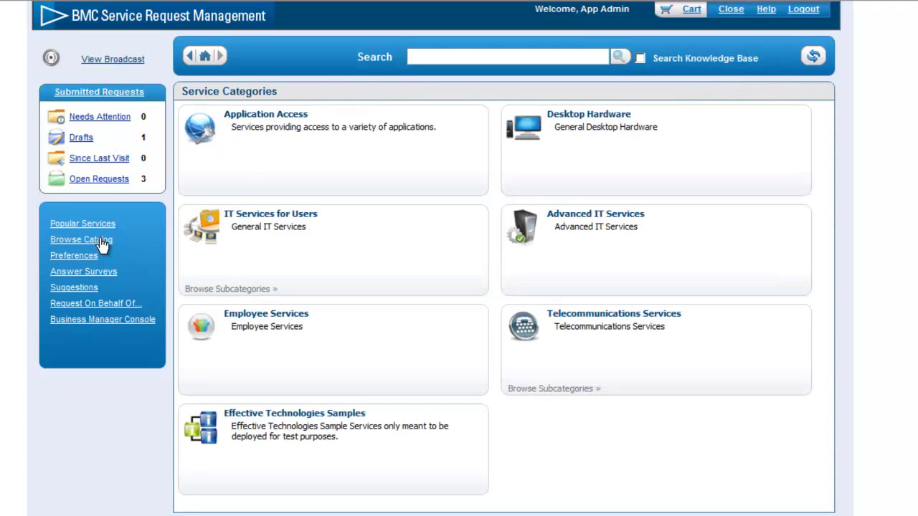
pyautogui.click(583, 126)
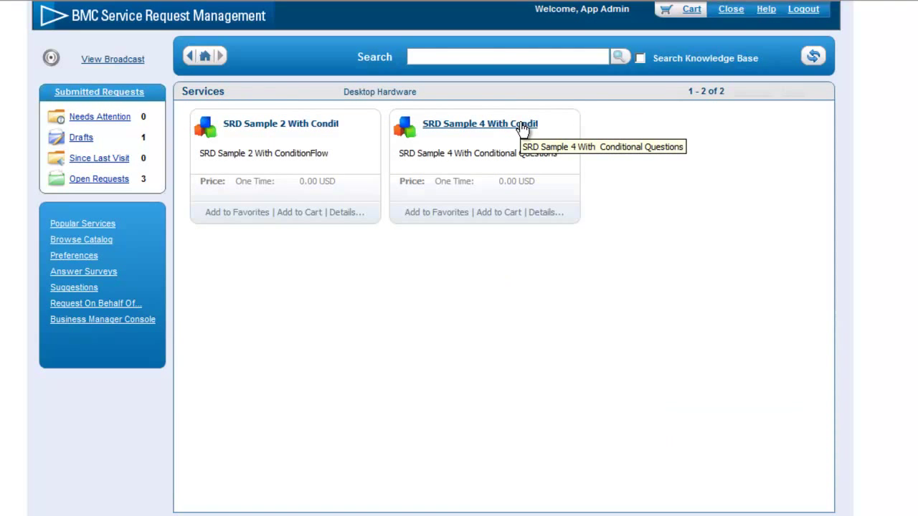
pyautogui.click(523, 126)
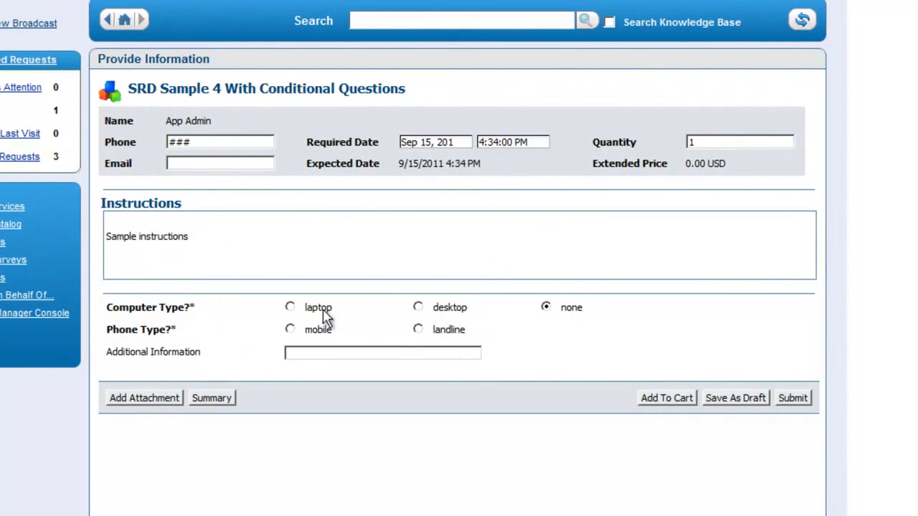
# Try laptop as the computer type, and change it to desktop with optiplex as the desktop type.
pyautogui.click(291, 309)
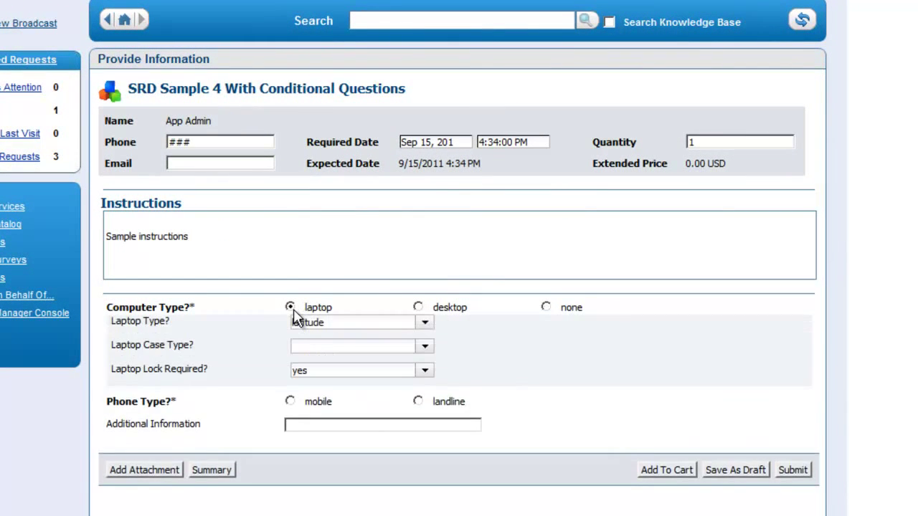
pyautogui.click(419, 308)
pyautogui.click(424, 323)
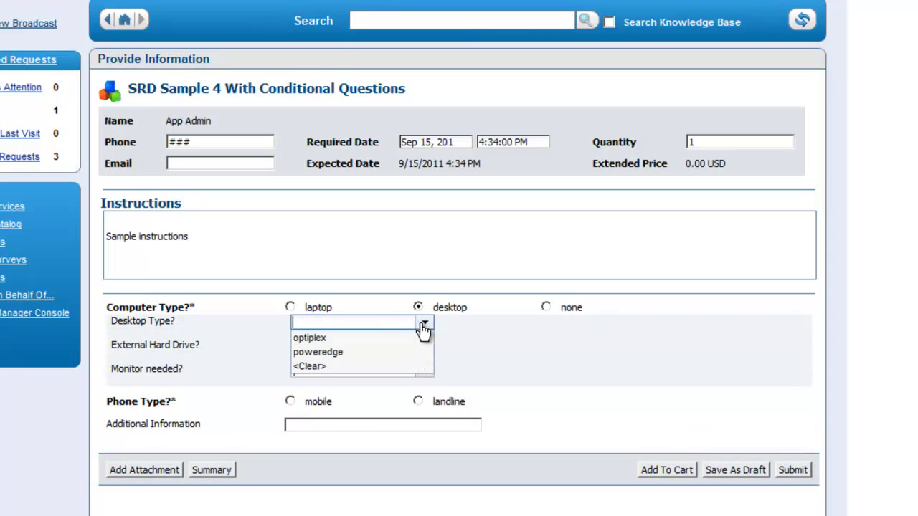
pyautogui.click(402, 337)
# Switch the computer type to none and back to desktop, and set External Hard Drive to yes.
pyautogui.click(546, 307)
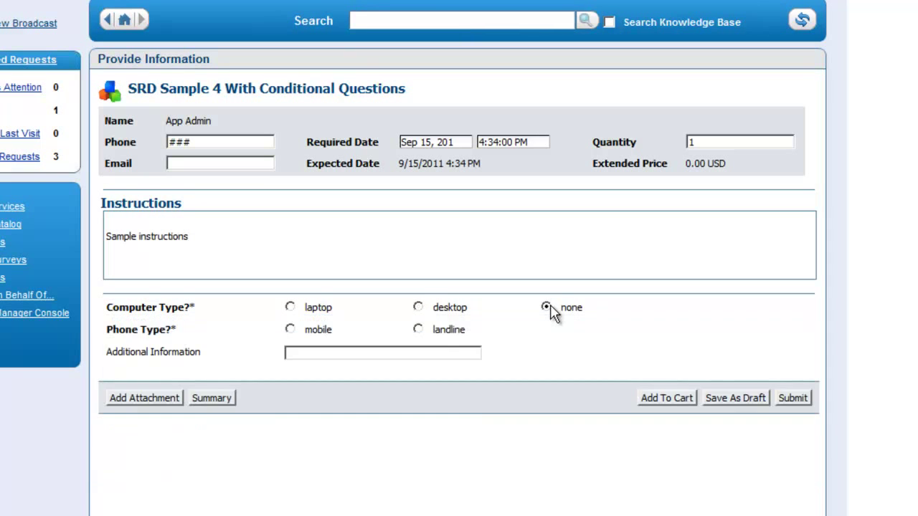
pyautogui.click(418, 308)
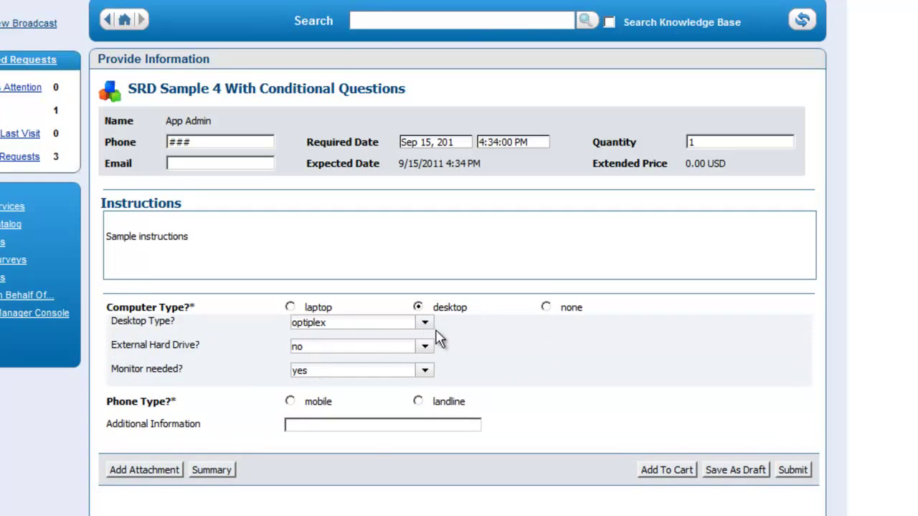
pyautogui.click(425, 346)
pyautogui.click(408, 377)
# Choose mobile as the phone type, set Existing Phone Plan to yes, and open the choices for Data Plan Required.
pyautogui.click(290, 402)
pyautogui.click(425, 417)
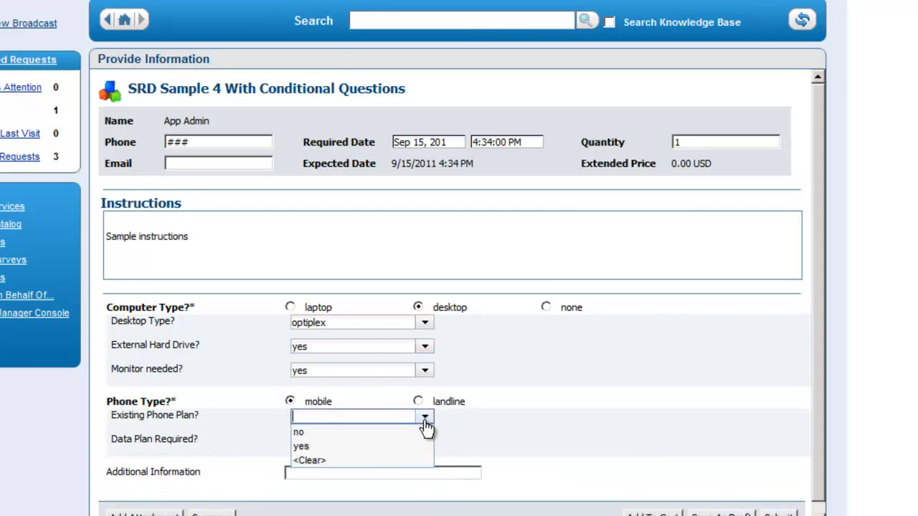
pyautogui.click(399, 447)
pyautogui.click(425, 441)
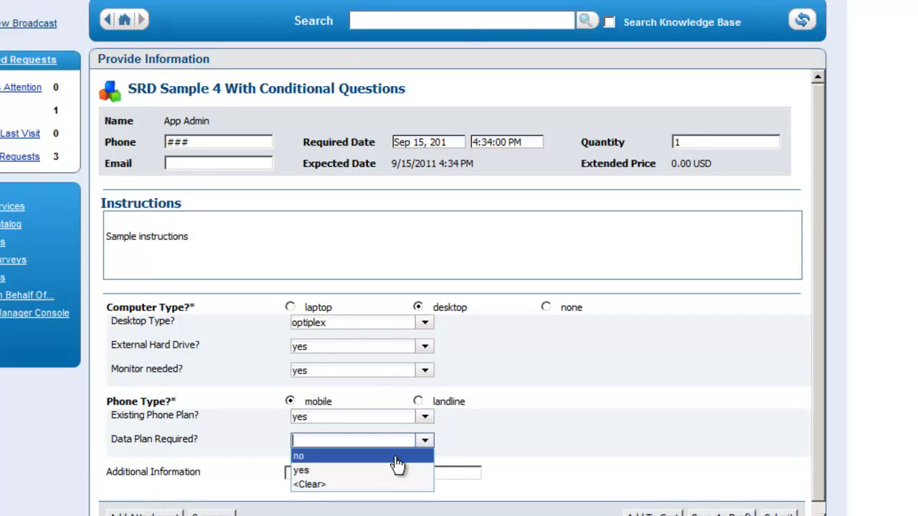
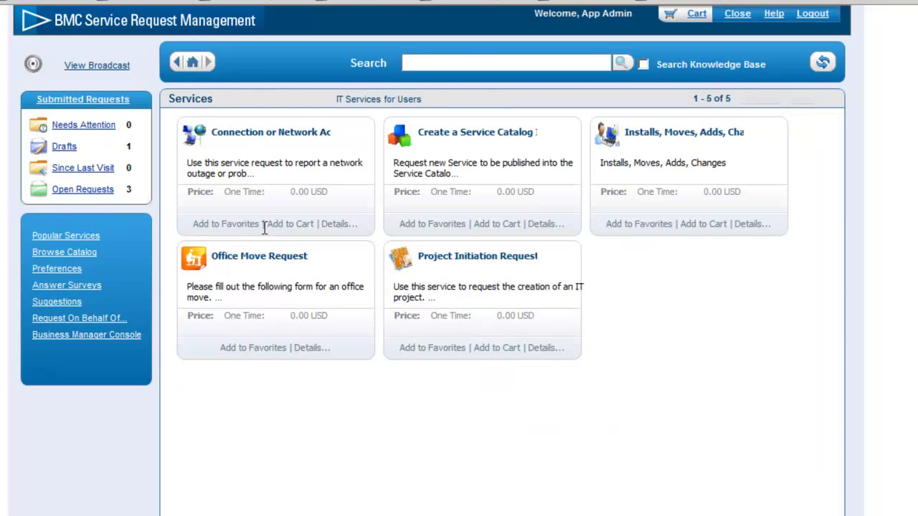
# Open the Project Initiation Request service and enter the project name "Example project request" with the general description "more info goes here".
pyautogui.click(447, 263)
pyautogui.click(432, 328)
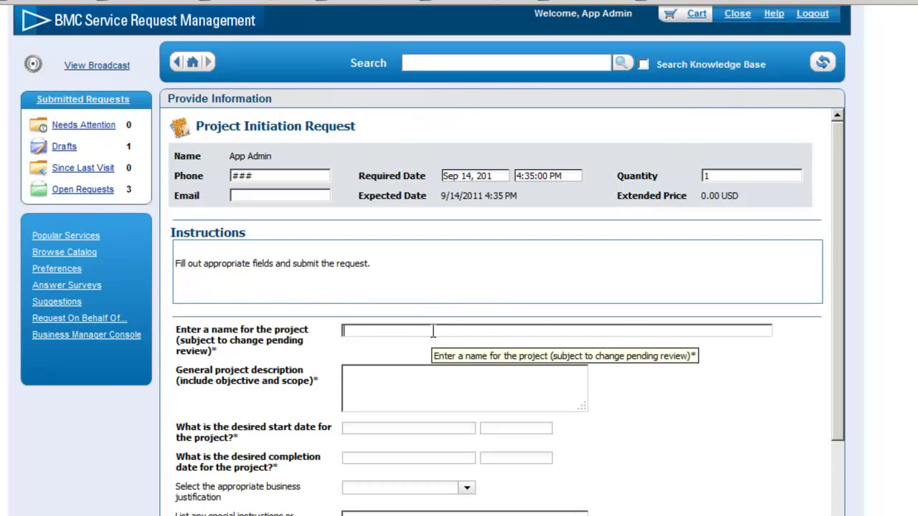
pyautogui.write('E')
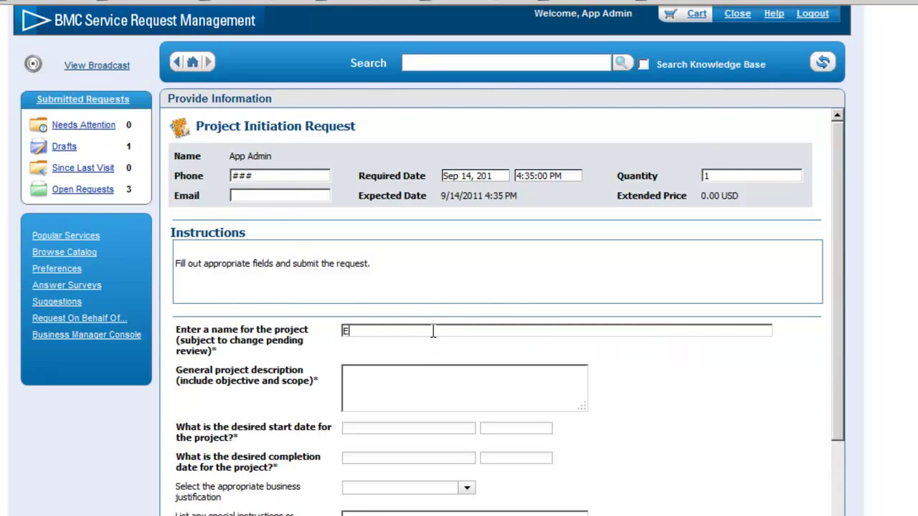
pyautogui.write('xample project reque')
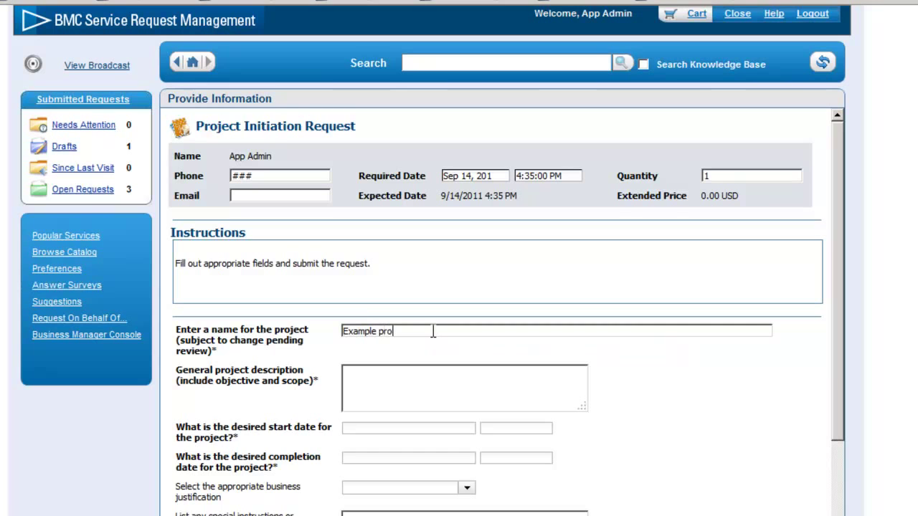
pyautogui.write('st')
pyautogui.click(429, 393)
pyautogui.write('more info goes here')
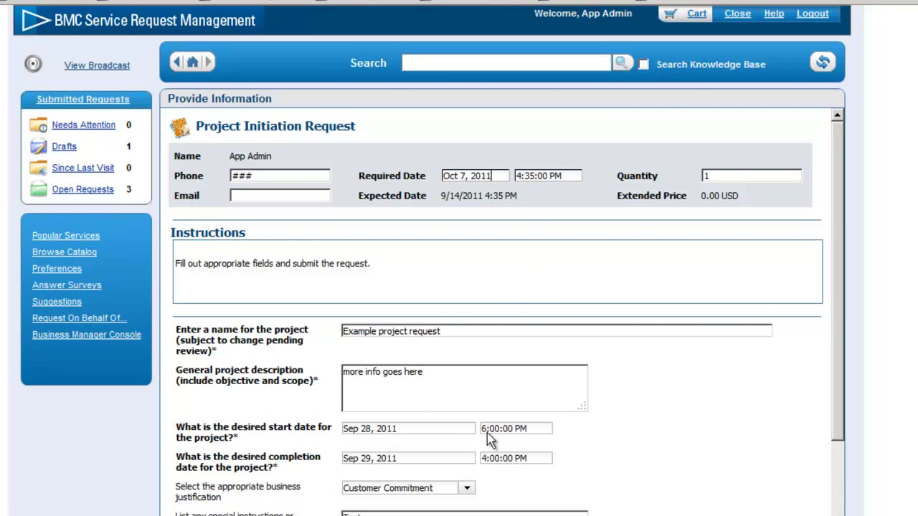
# Submit the completed Project Initiation Request and select it among the submitted requests.
pyautogui.scroll(-3, 841, 505)
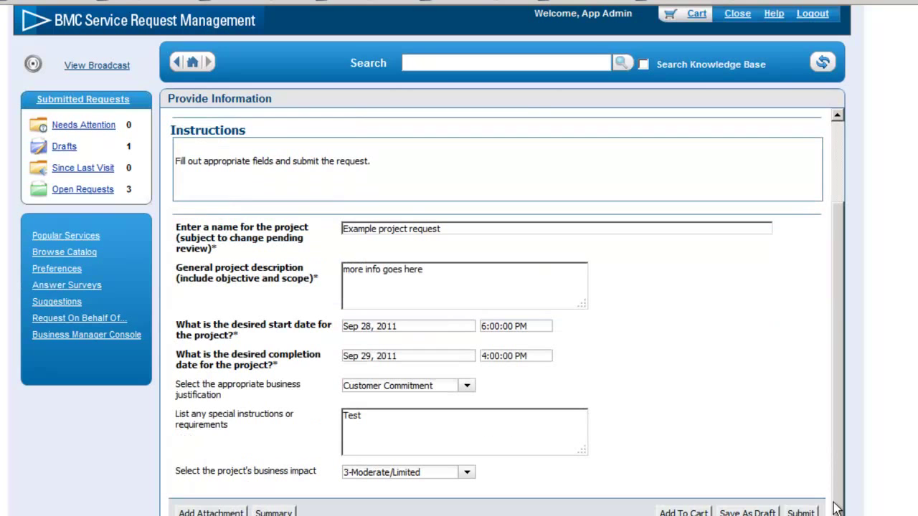
pyautogui.click(801, 513)
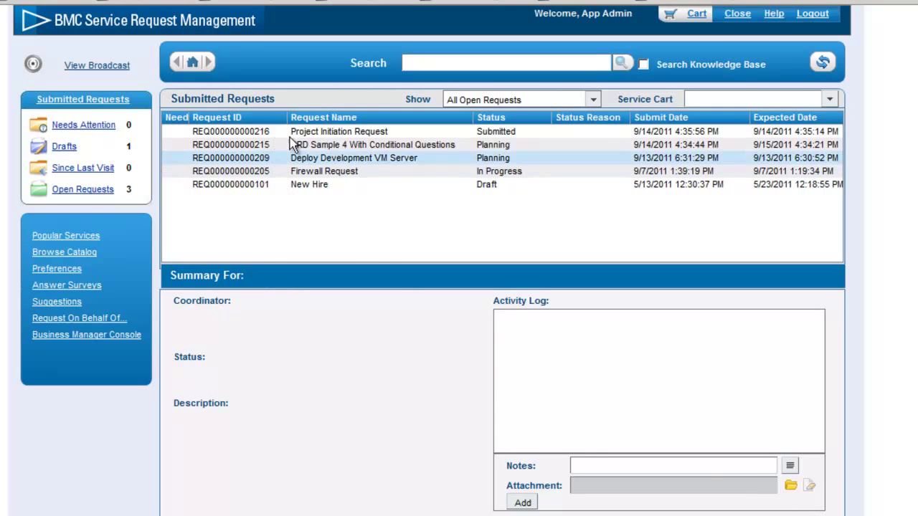
pyautogui.click(720, 132)
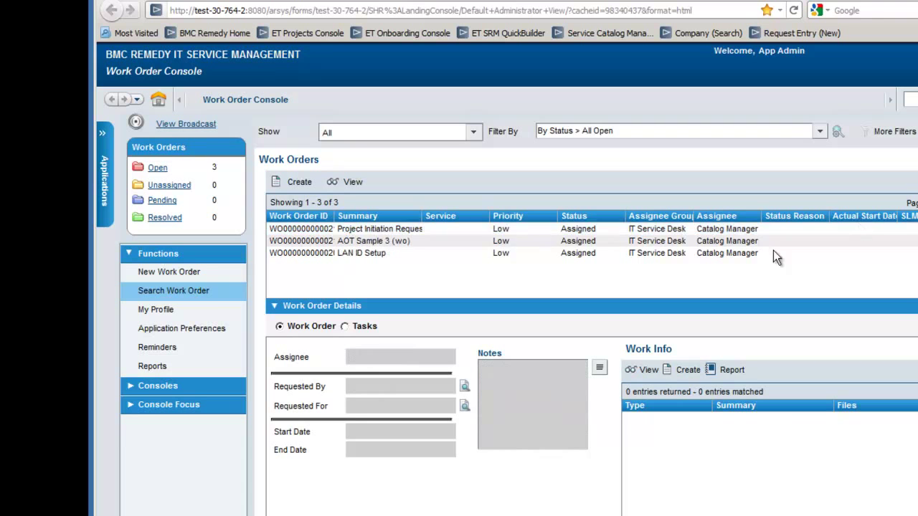
# Open the Project Initiation Request work order in the Work Order Console and review its full notes, classification and details.
pyautogui.click(374, 231)
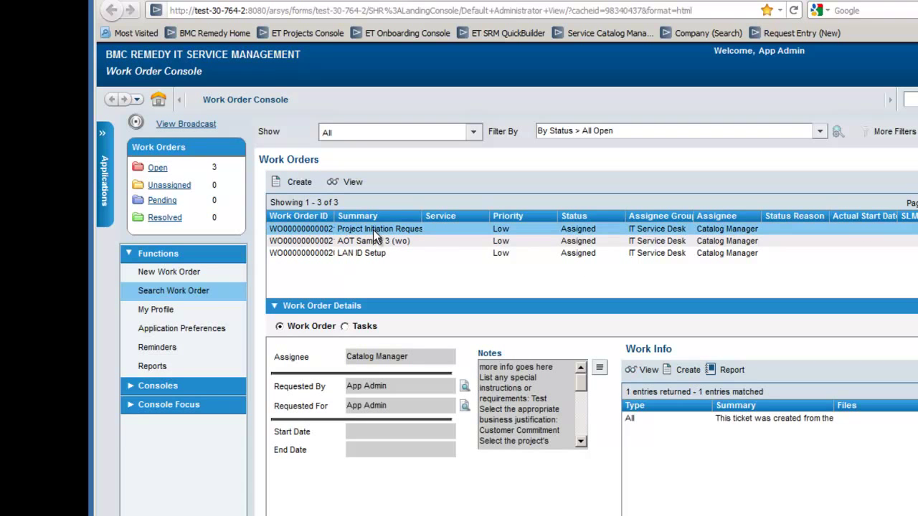
pyautogui.click(353, 184)
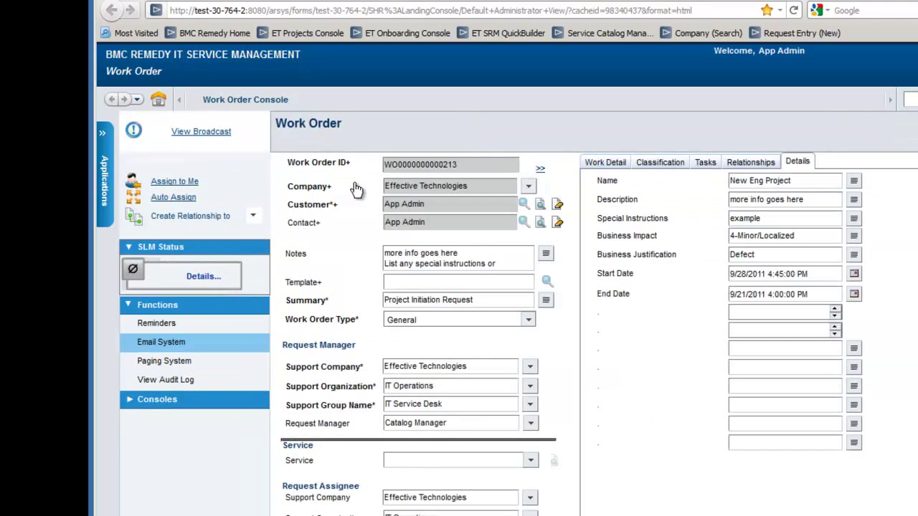
pyautogui.click(545, 256)
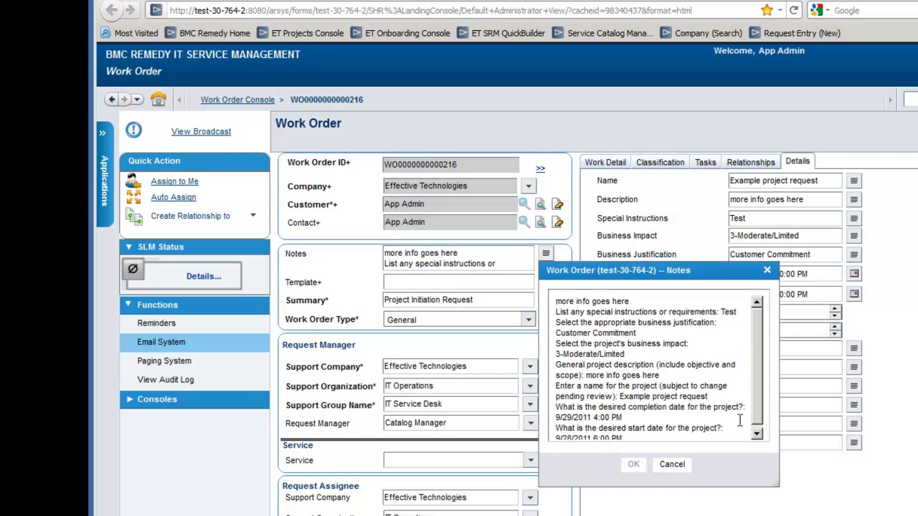
pyautogui.click(678, 467)
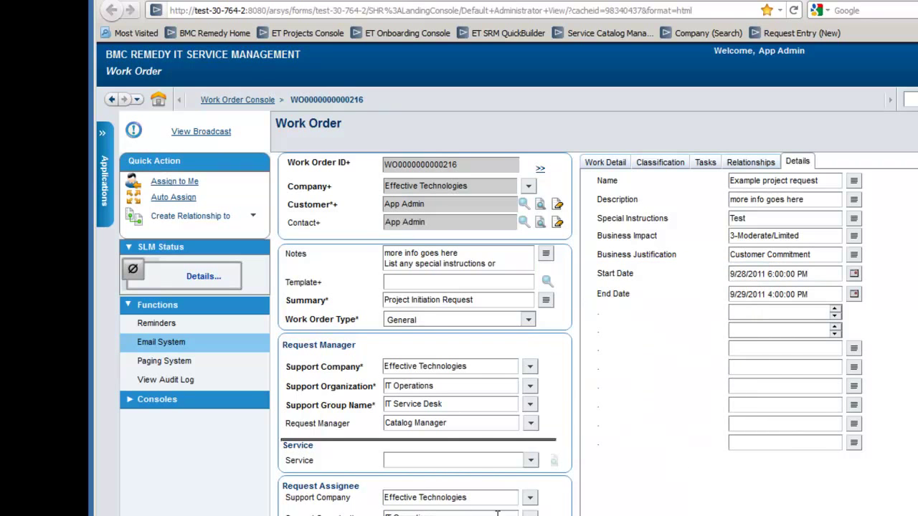
pyautogui.click(663, 170)
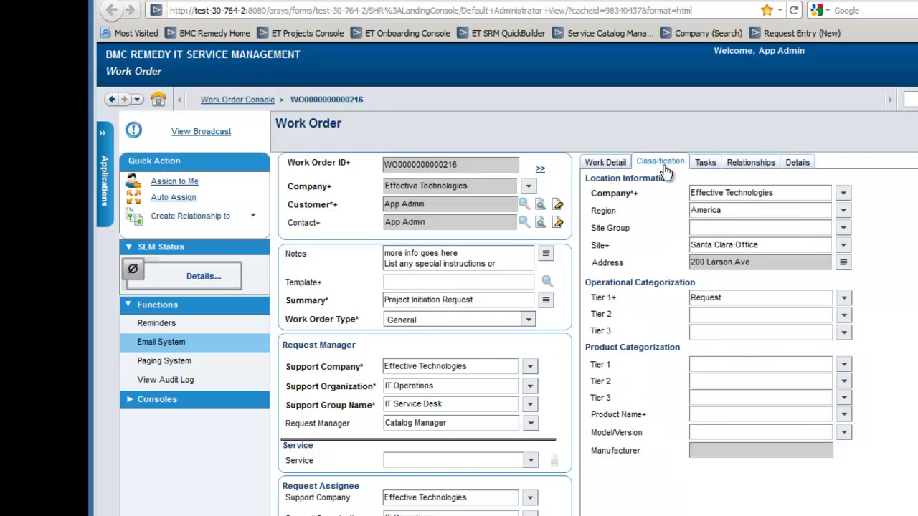
pyautogui.click(799, 164)
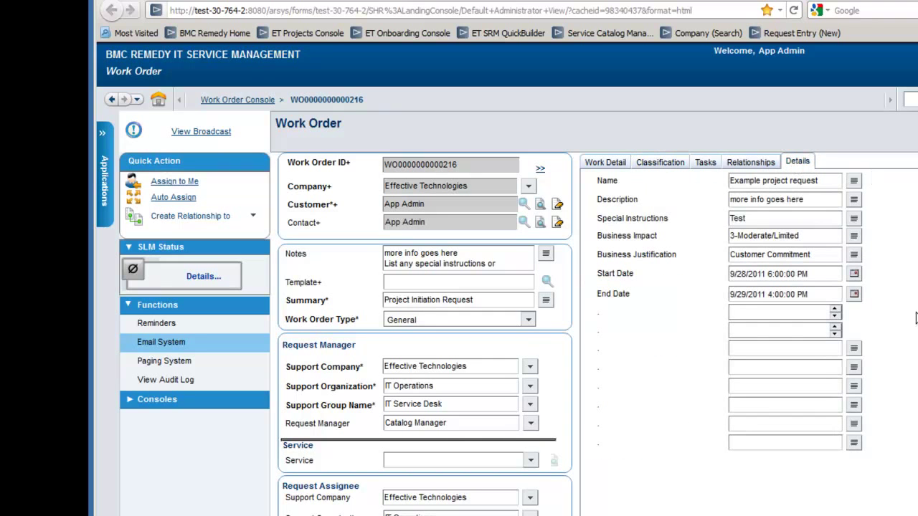